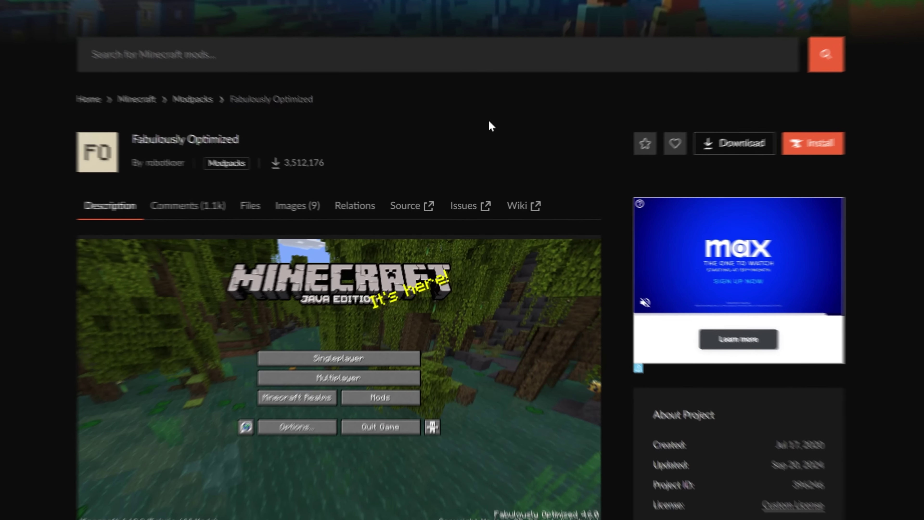
Look through the Fabulously Optimized modpack page, including its description, supported game versions and recent files.
scroll(491, 116, down, 10)
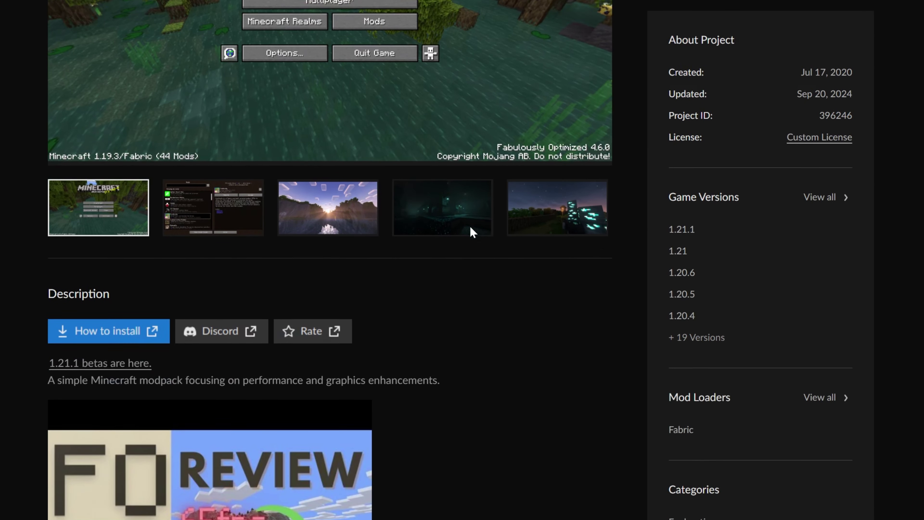
scroll(475, 296, down, 2)
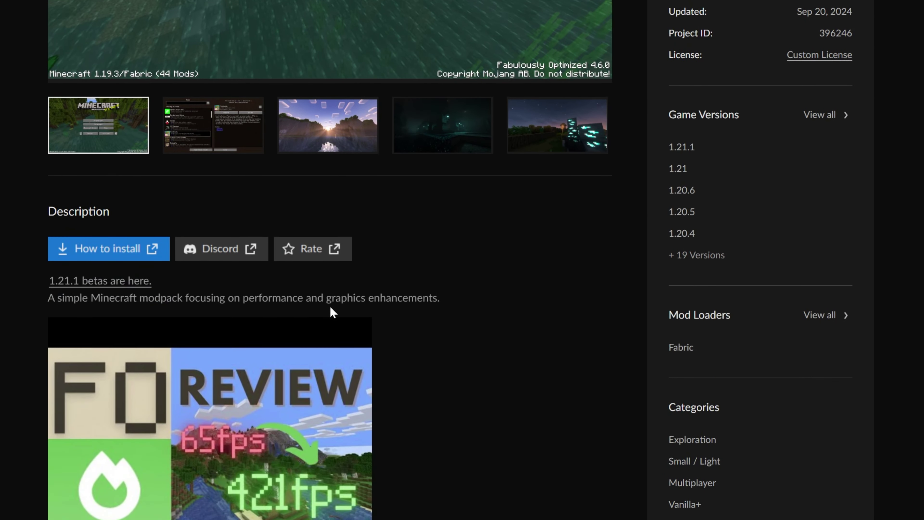
scroll(331, 308, down, 3)
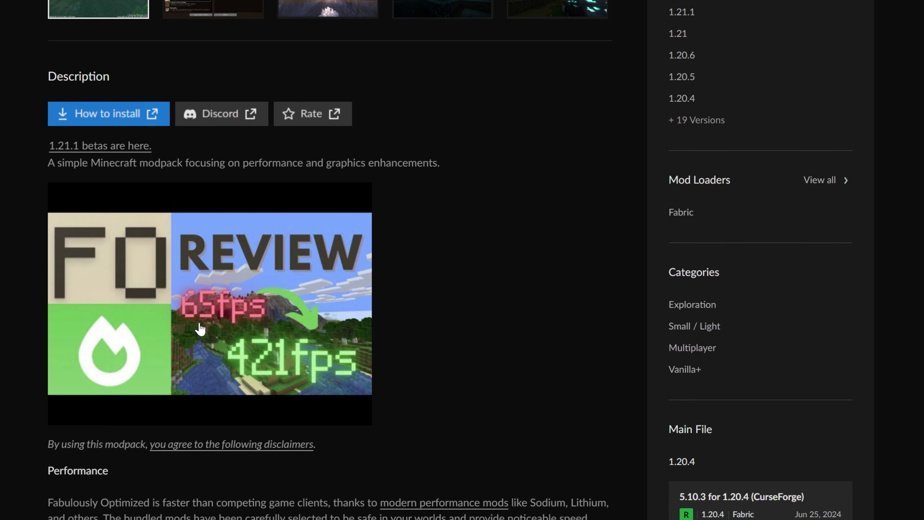
scroll(542, 392, down, 5)
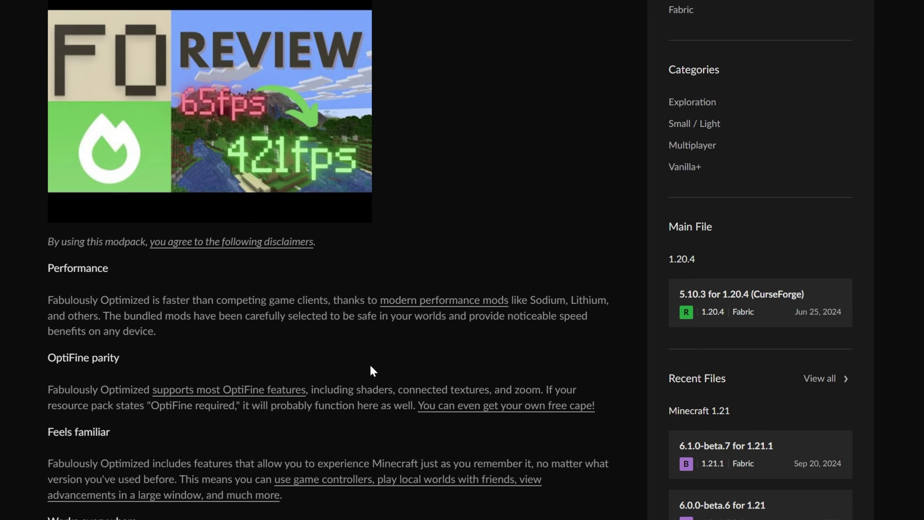
scroll(370, 365, up, 10)
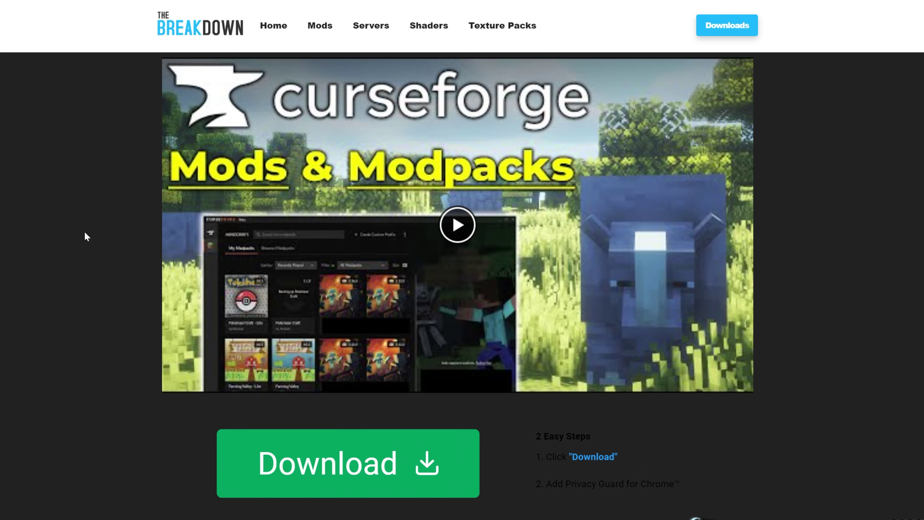
Follow the CurseForge Launcher guide to the CurseForge download page and save the standalone Windows installer.
scroll(84, 233, down, 10)
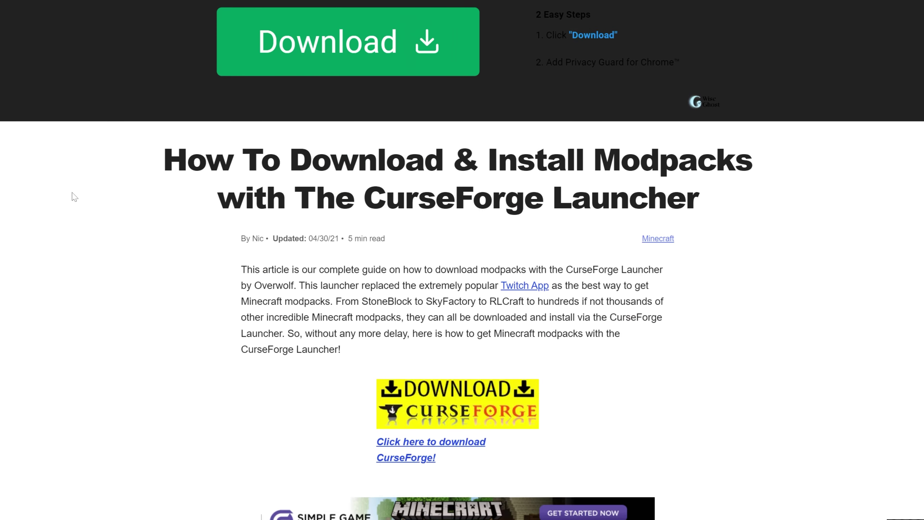
scroll(74, 197, down, 2)
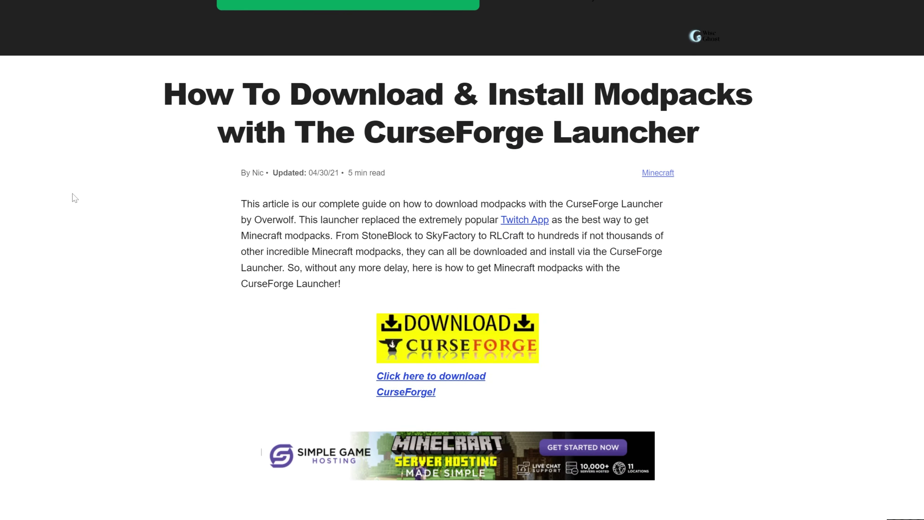
scroll(75, 197, up, 12)
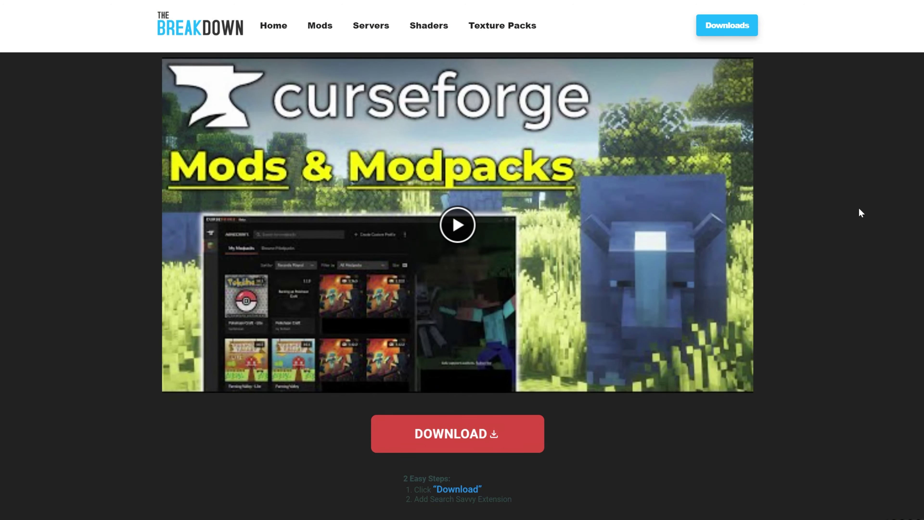
click(435, 299)
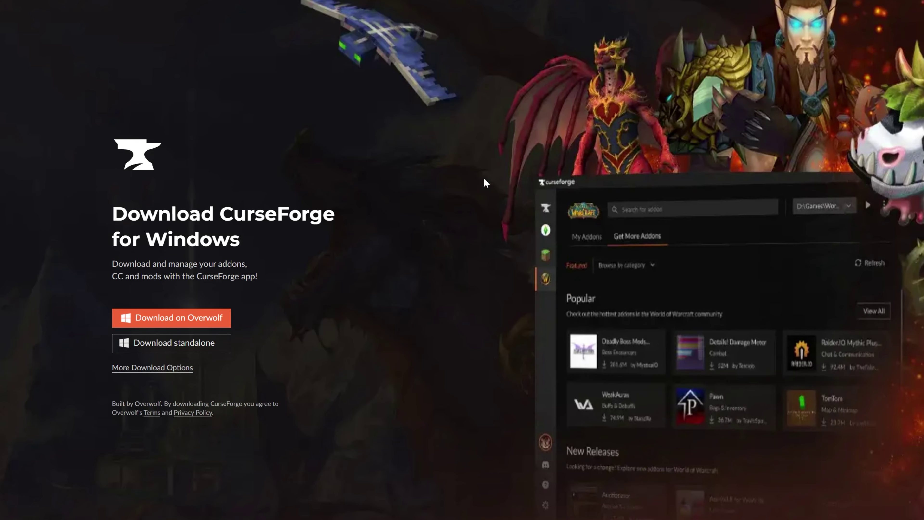
scroll(367, 153, down, 5)
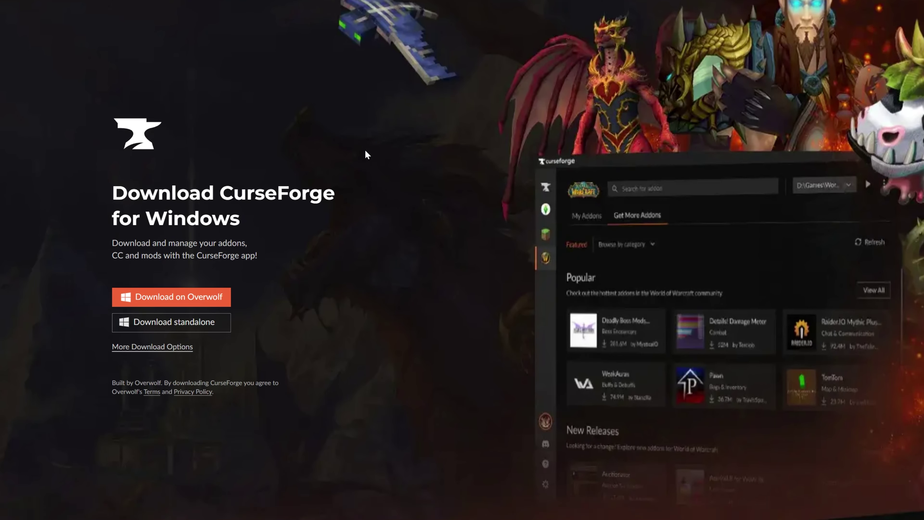
scroll(367, 153, up, 5)
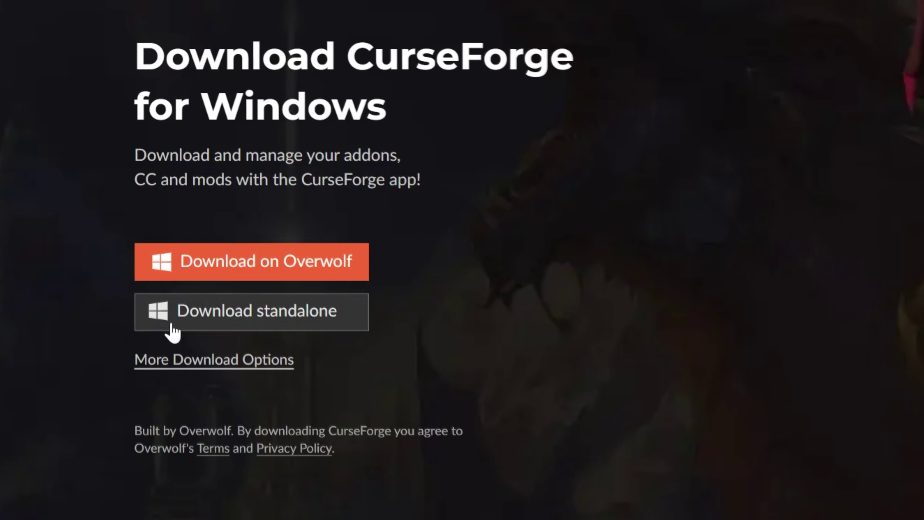
click(275, 320)
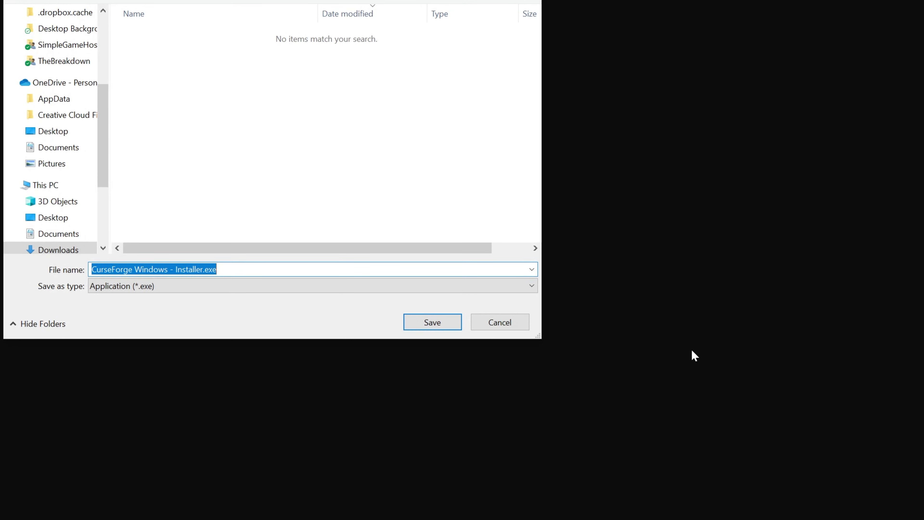
click(450, 329)
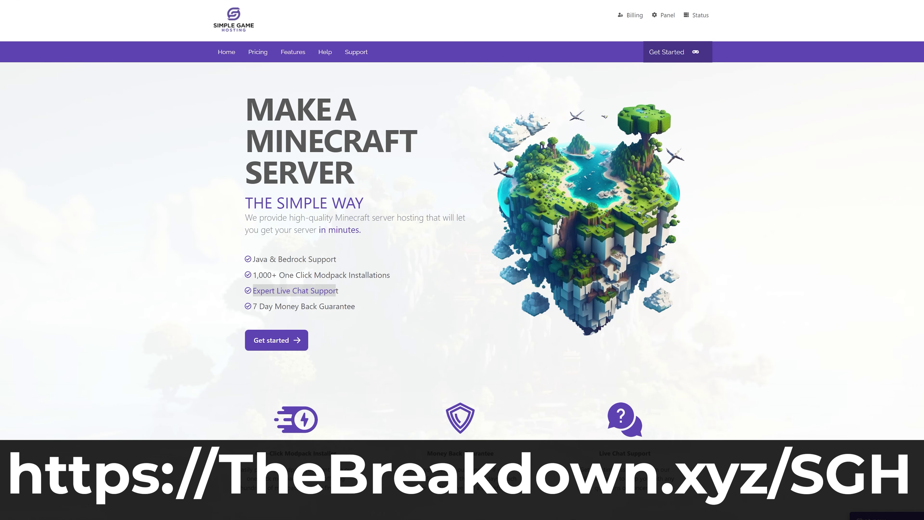
View the Simple Game Hosting home page and search the server panel's CurseForge modpacks for Pixelmon.
scroll(269, 264, down, 5)
drag(255, 255, 339, 256)
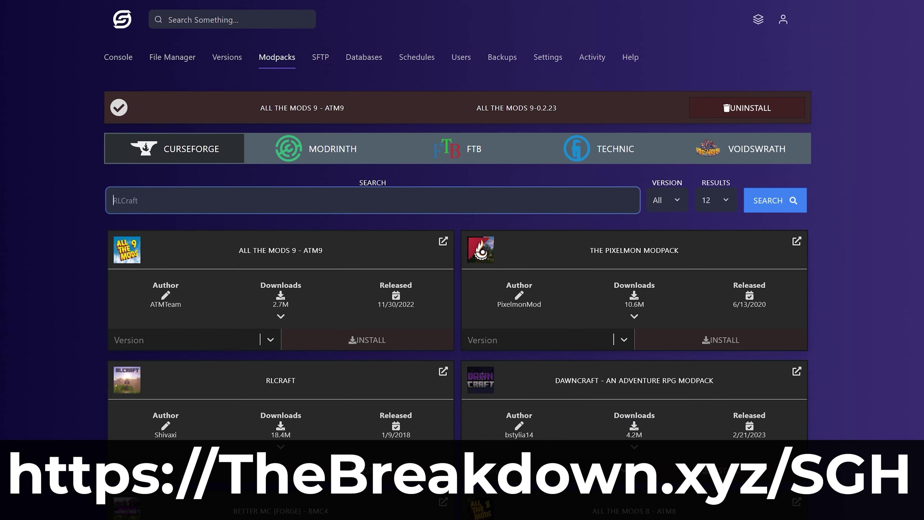
text(Pixelmon)
key(Return)
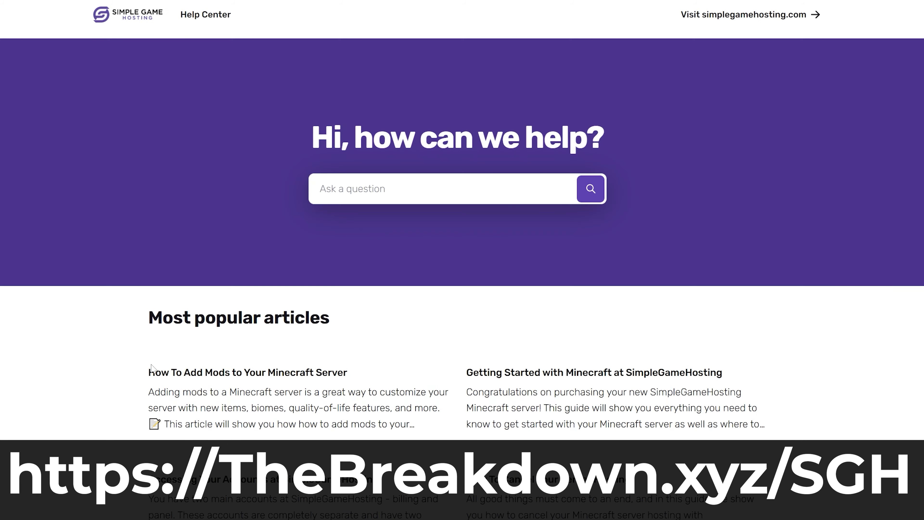
Open the help article "How To Add Mods to Your Minecraft Server" and read through it.
click(153, 372)
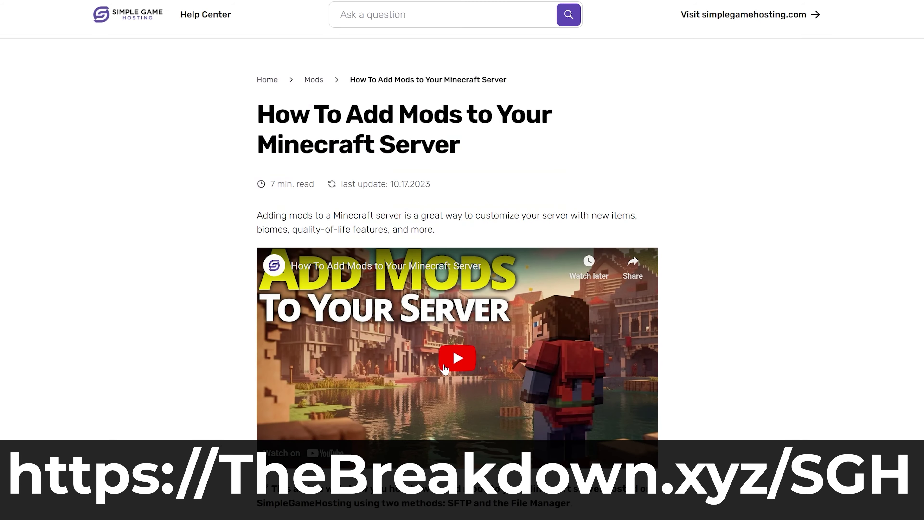
scroll(457, 254, down, 9)
scroll(392, 354, down, 20)
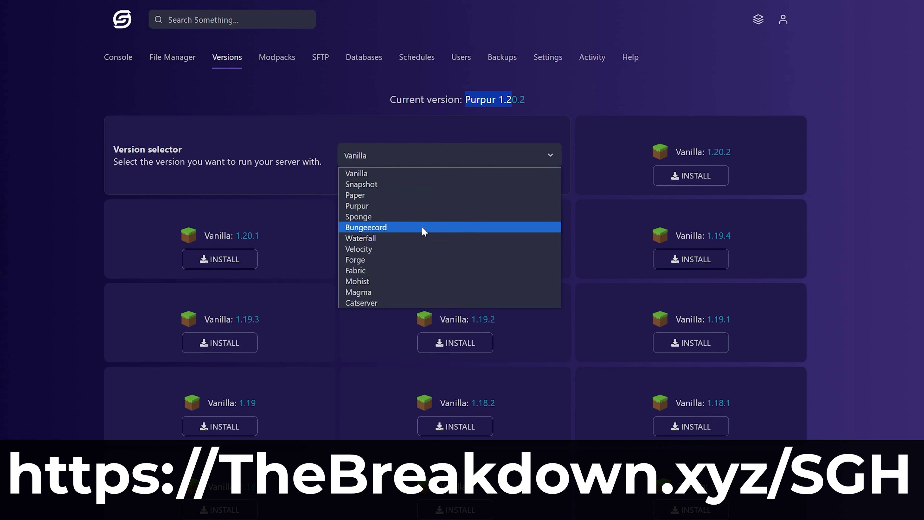
Choose Forge as the server type and install version 1.20.2 on the server.
click(423, 260)
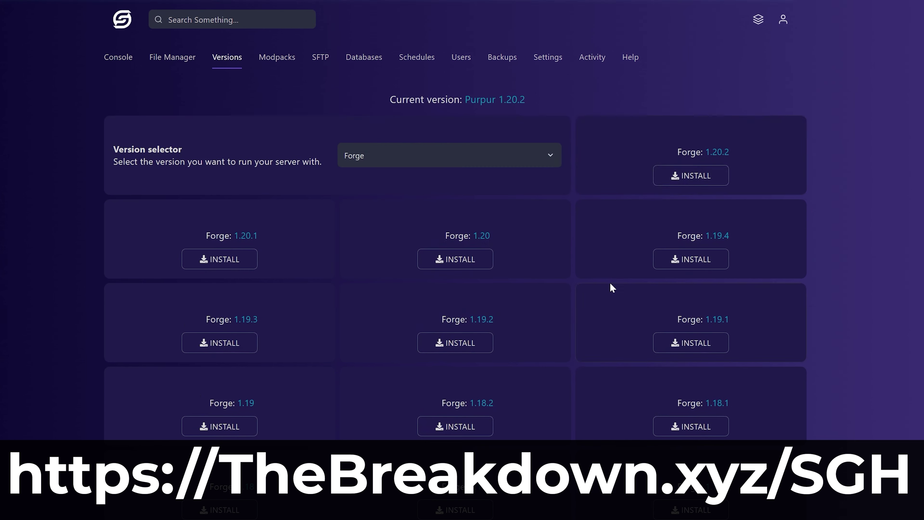
click(692, 175)
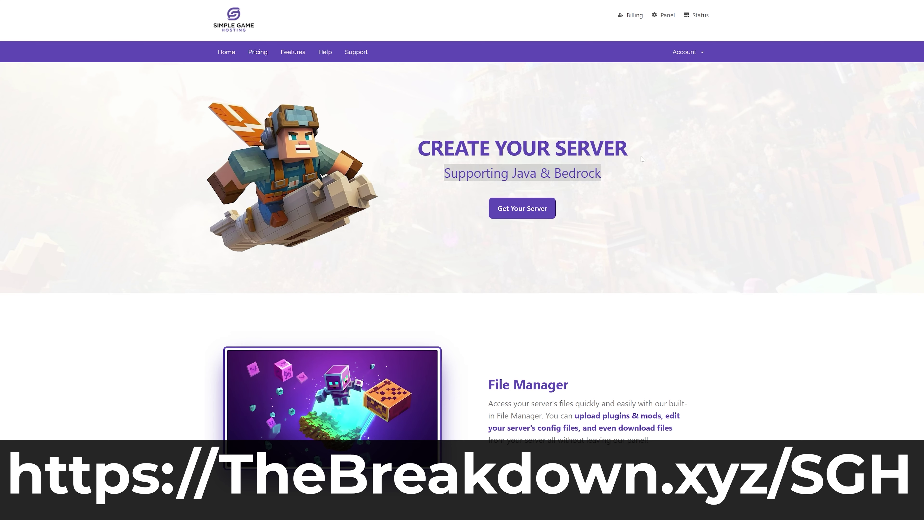
Look over the hosting features page and the server's folders and configuration files in the file manager.
scroll(462, 255, down, 10)
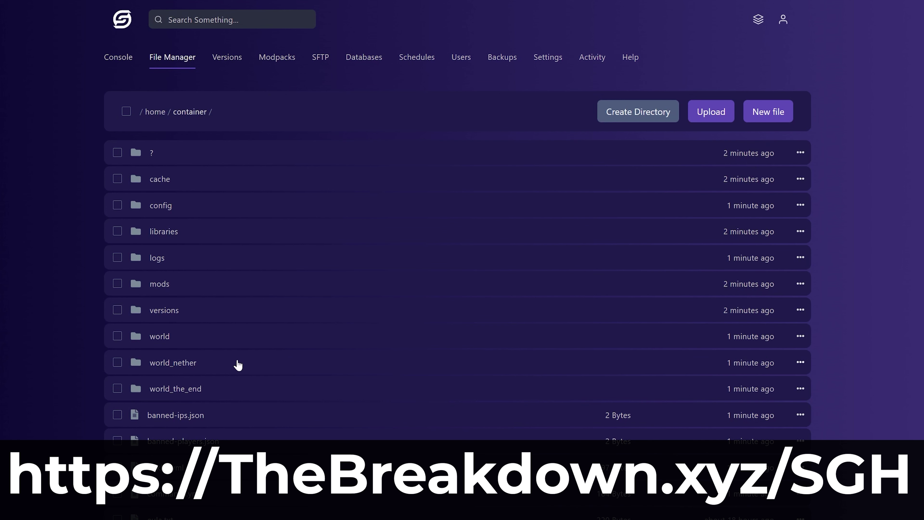
scroll(233, 367, down, 5)
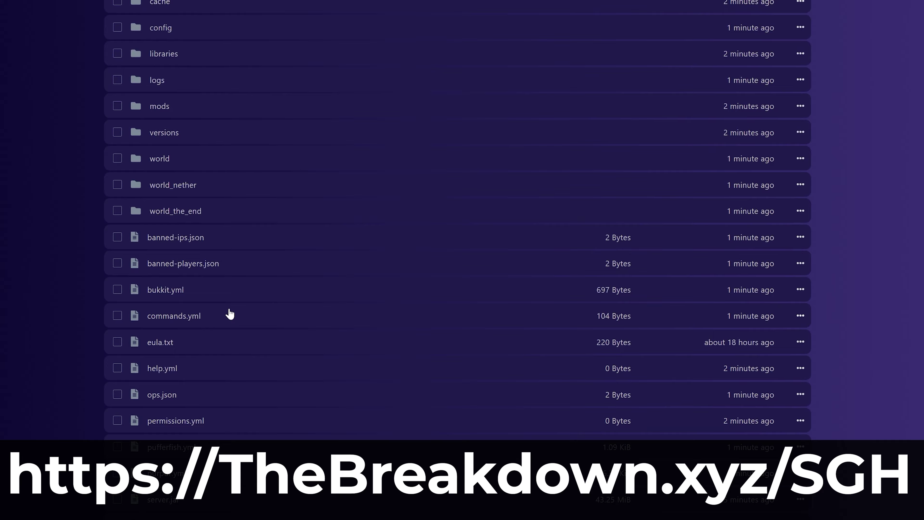
click(181, 429)
text(ADDSEE)
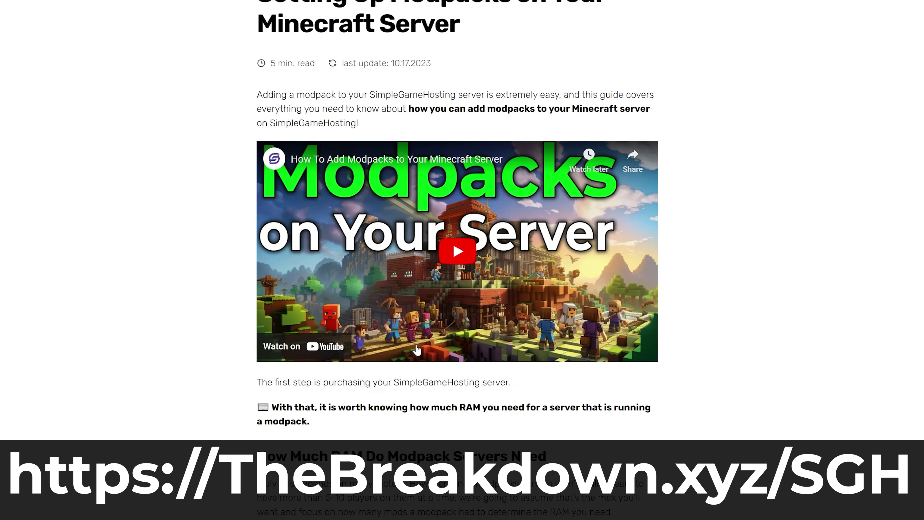
Read through the help article on setting up modpacks on a Minecraft server.
scroll(415, 343, down, 15)
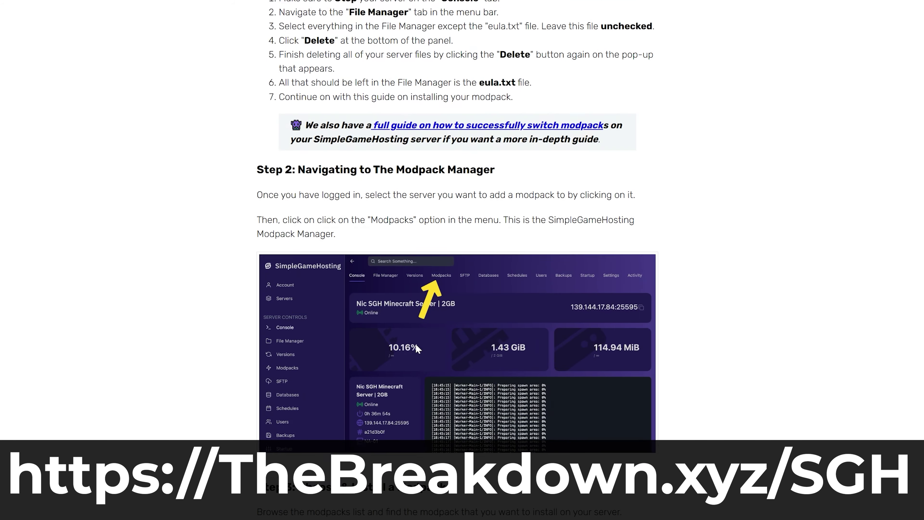
scroll(415, 344, down, 20)
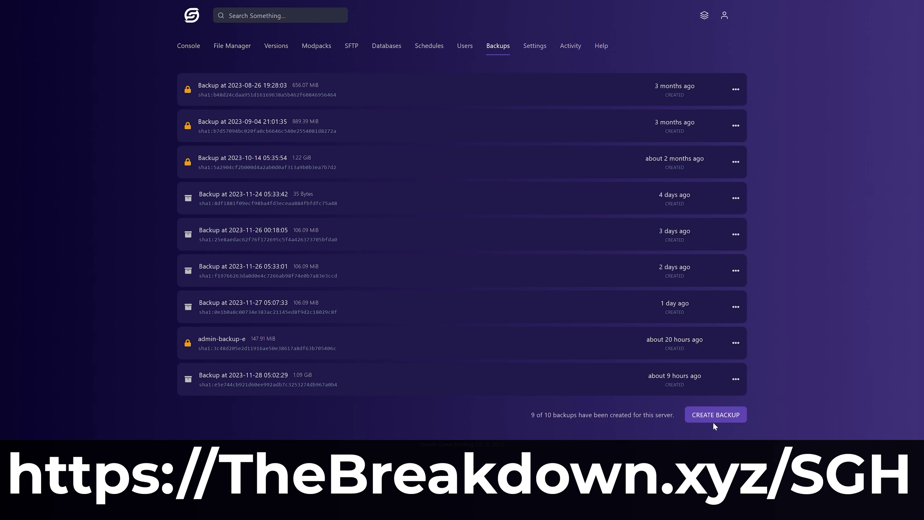
Create a new backup of the server.
click(714, 416)
click(655, 354)
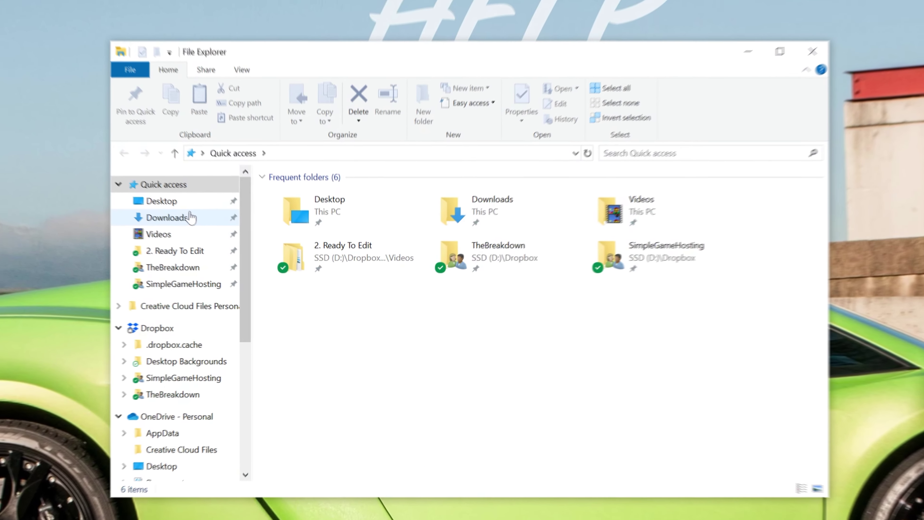
Move "CurseForge Windows - Installer.exe" from the Downloads folder to the desktop and launch it.
click(200, 237)
double_click(291, 208)
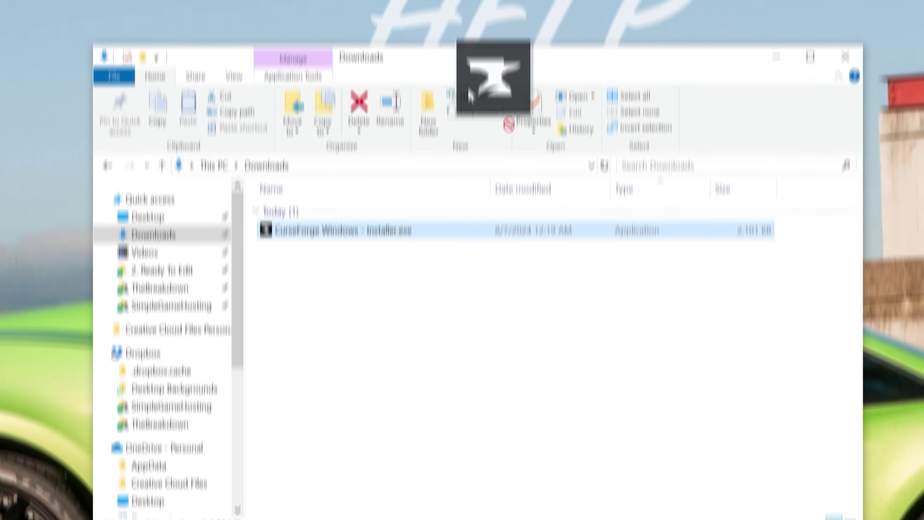
drag(470, 96, 293, 0)
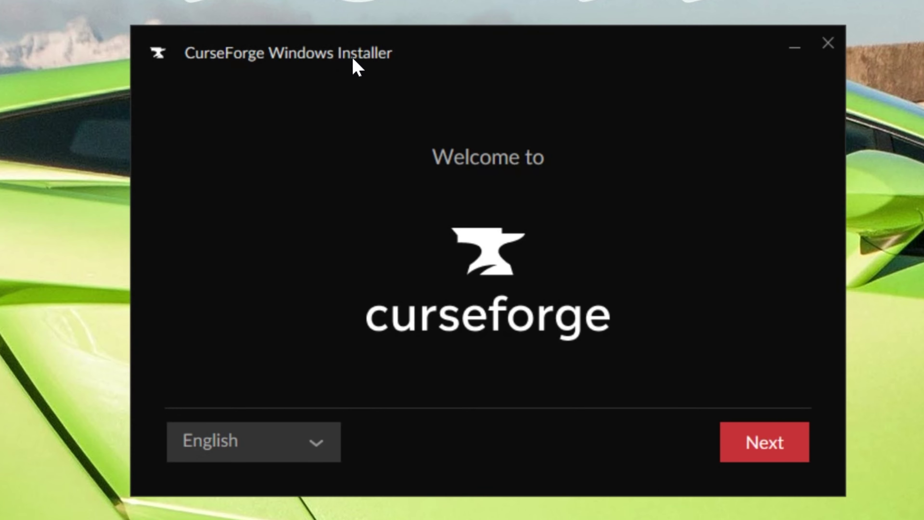
Install CurseForge in English into the default folder, accepting the Terms of use and Privacy Policy.
click(782, 441)
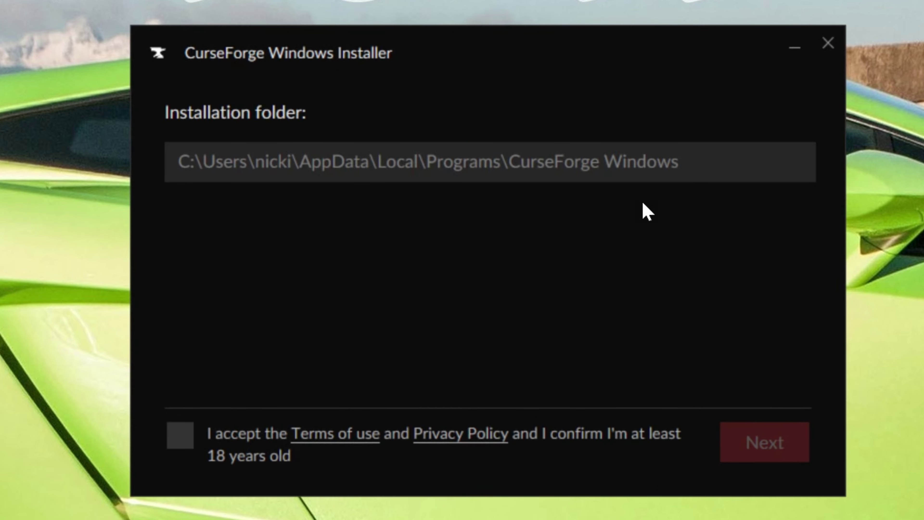
click(190, 438)
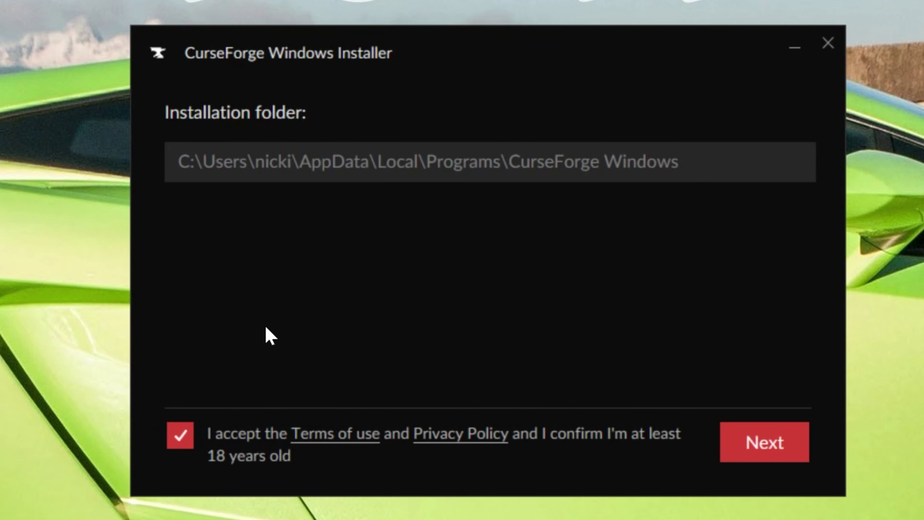
click(791, 441)
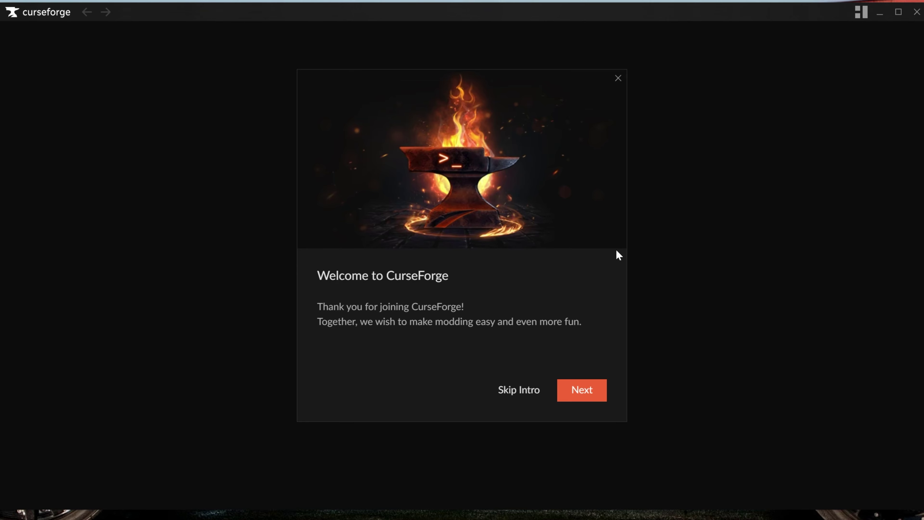
Go through all pages of the CurseForge welcome intro and choose Minecraft as the game.
click(583, 390)
click(597, 393)
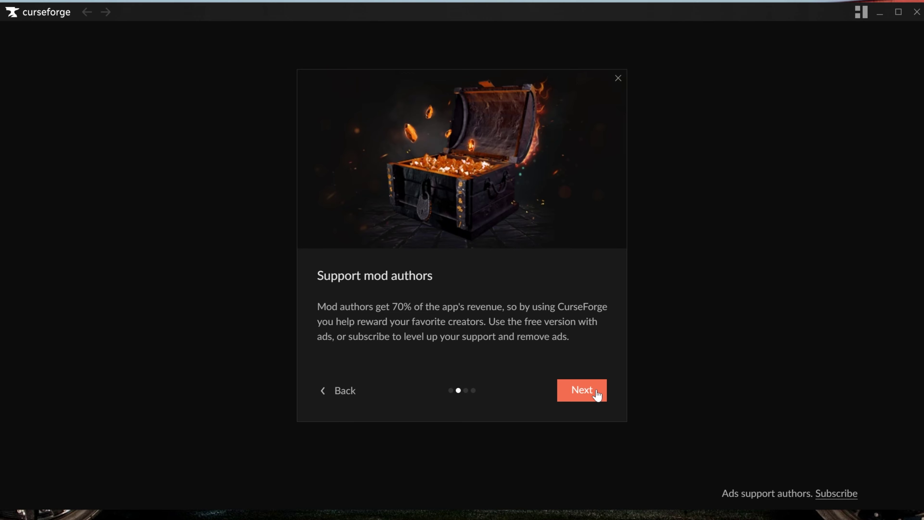
click(597, 393)
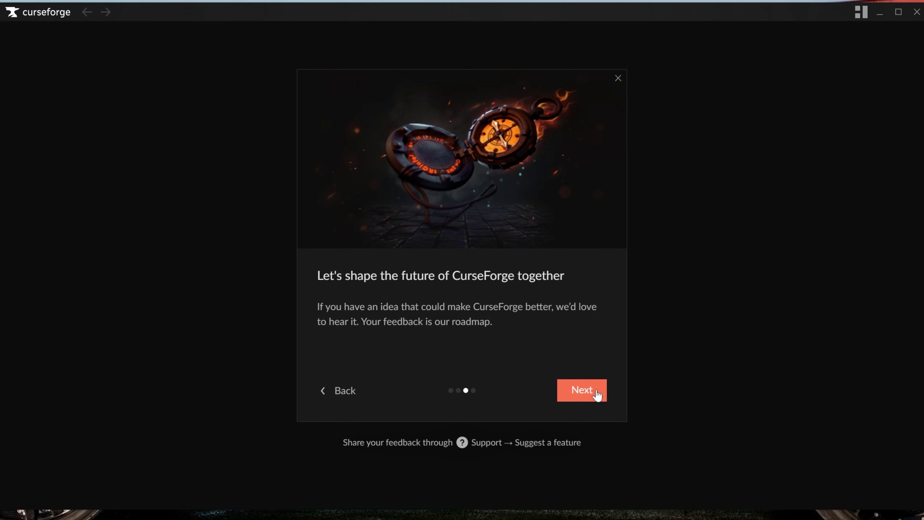
click(597, 393)
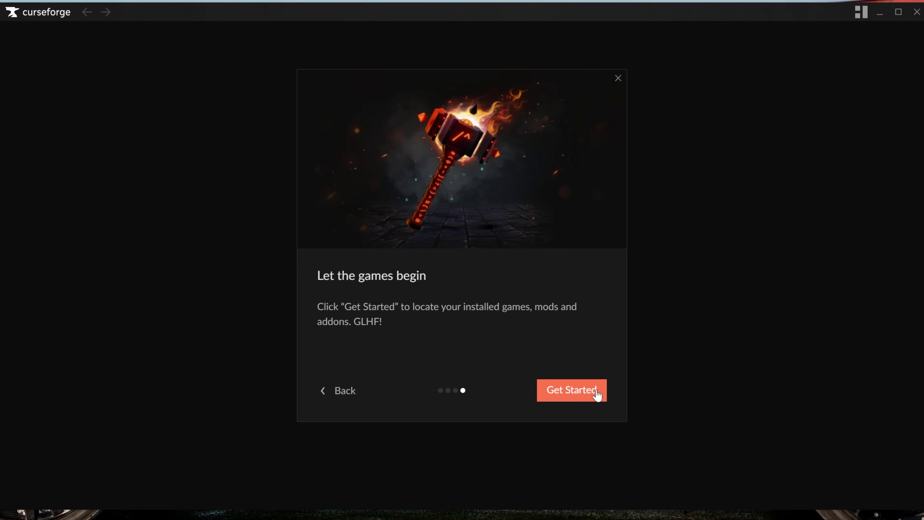
click(588, 394)
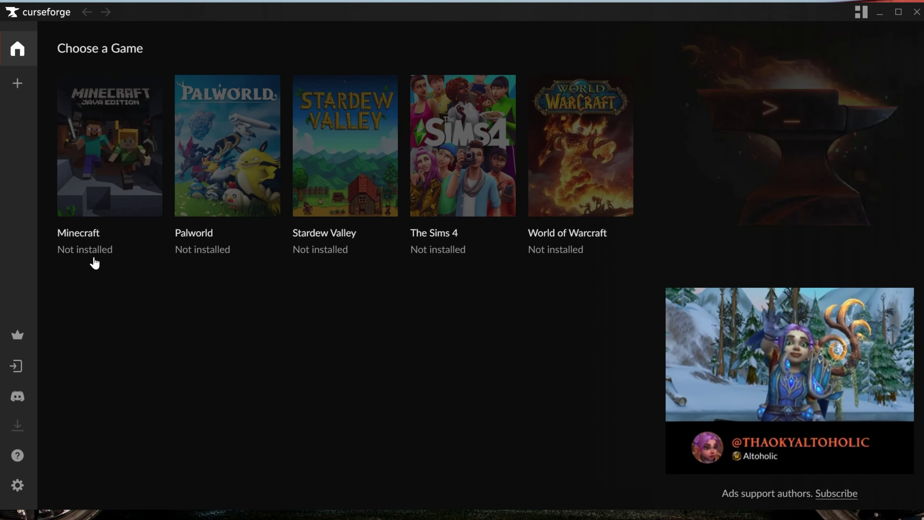
click(102, 170)
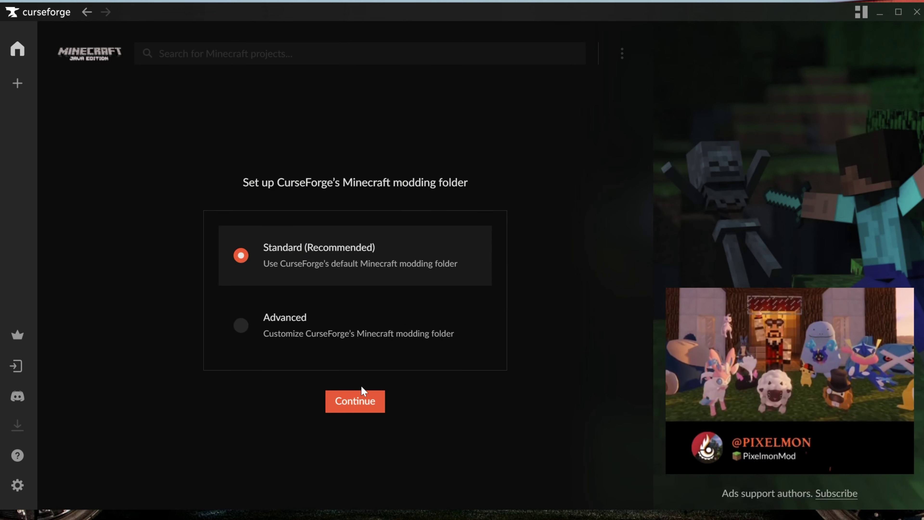
Keep the Standard Minecraft modding folder and install the Fabulously Optimized modpack found by searching for "fabulously optimize".
click(362, 401)
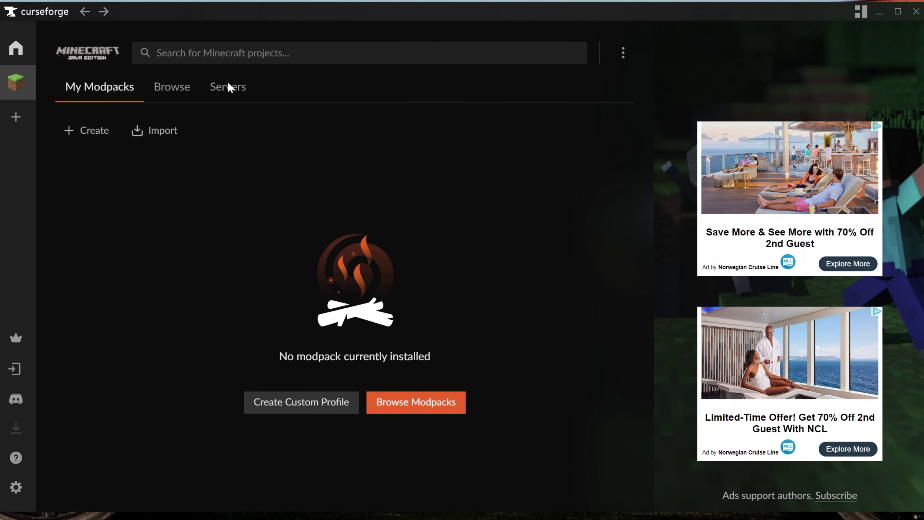
text(fabu)
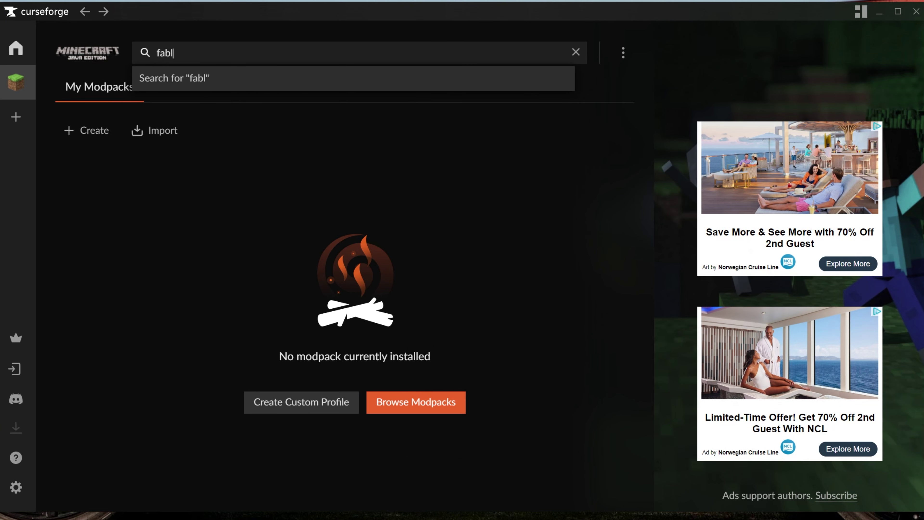
key(BackSpace)
text(ulously op)
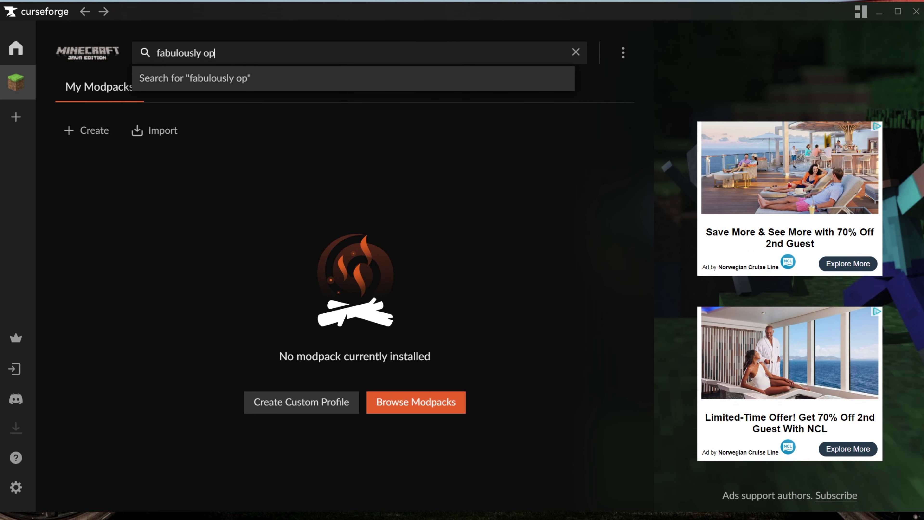
text(tmiimize)
key(Return)
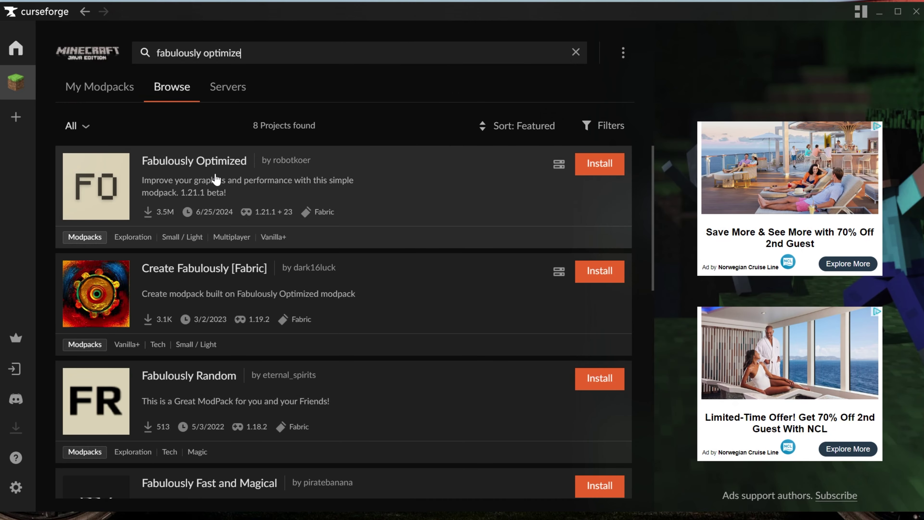
click(599, 164)
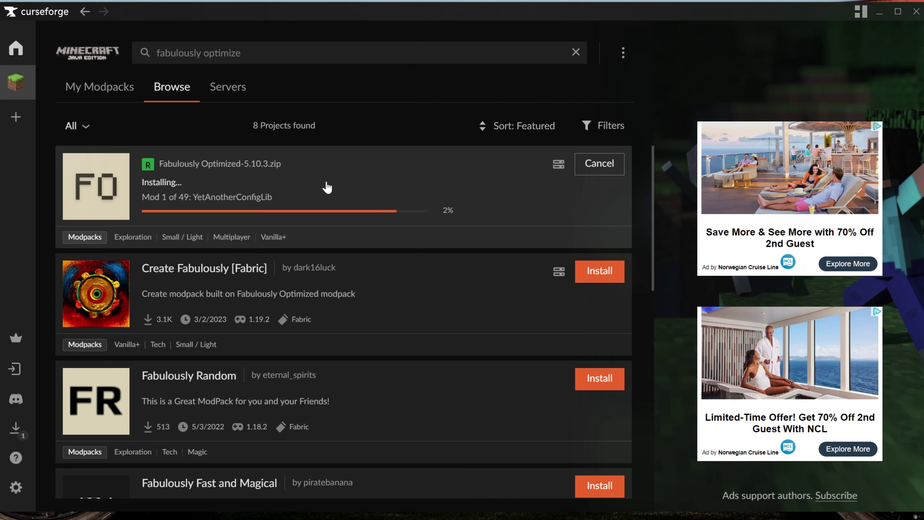
Check the game version of the installed Fabulously Optimized modpack on its details page and return to the list of installed modpacks.
click(102, 87)
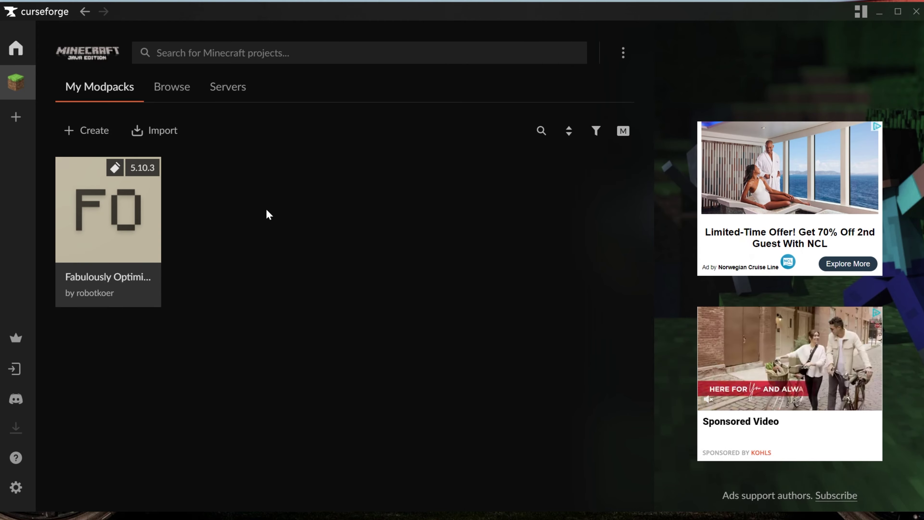
click(124, 208)
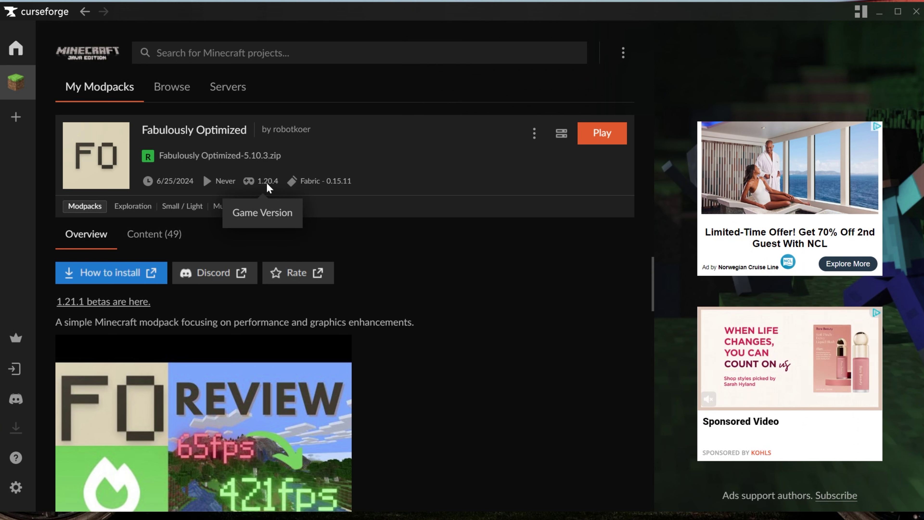
key(alt+Left)
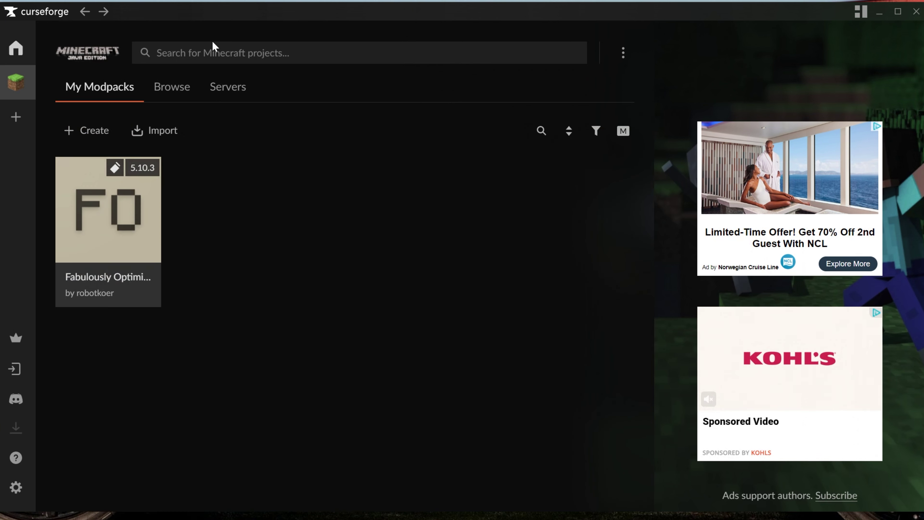
Search for "fabulously optimized" and open the list of available versions of the Fabulously Optimized modpack.
click(215, 47)
text(fabu)
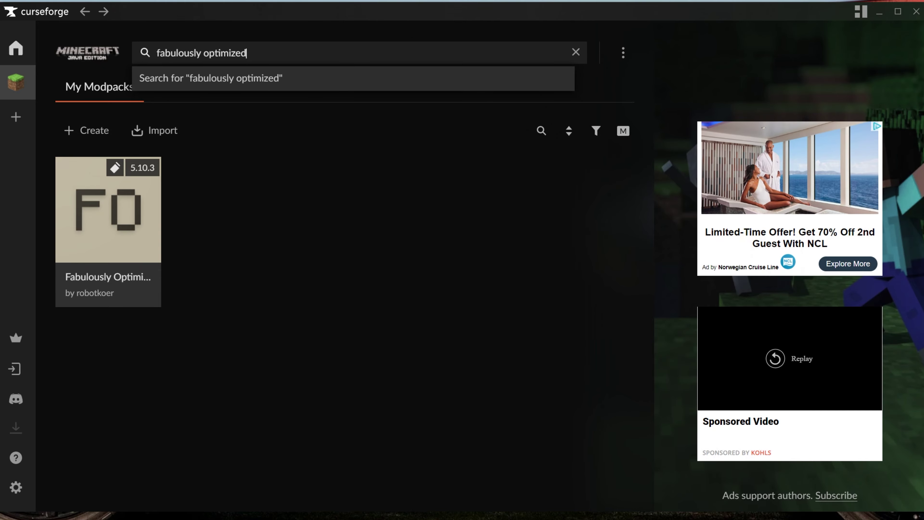
text(lously optimized)
key(Return)
click(266, 197)
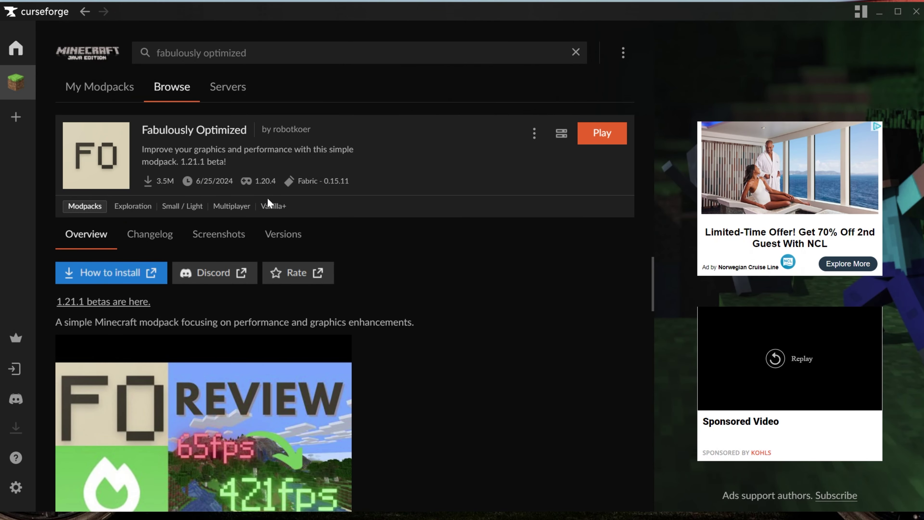
click(288, 236)
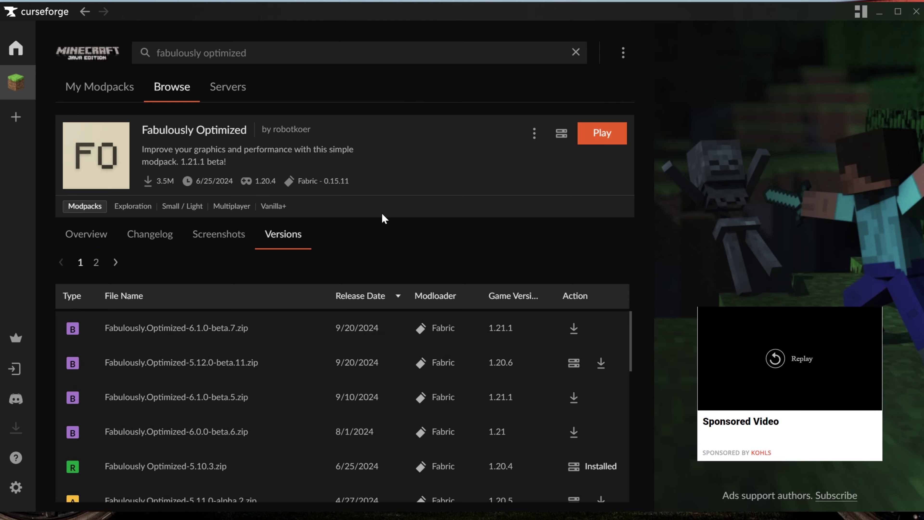
Install Fabulously.Optimized-6.1.0-beta.7.zip for game version 1.21.1 from the list of versions.
scroll(413, 314, down, 2)
scroll(420, 336, up, 2)
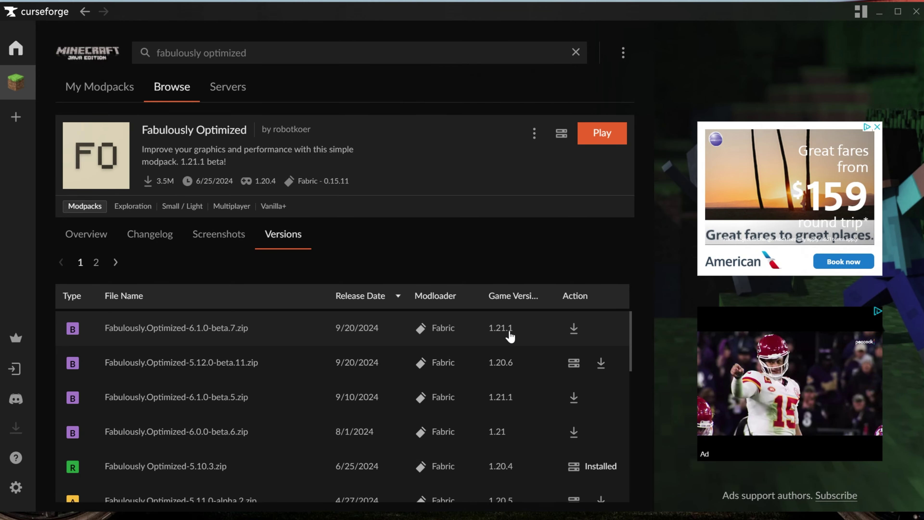
click(574, 329)
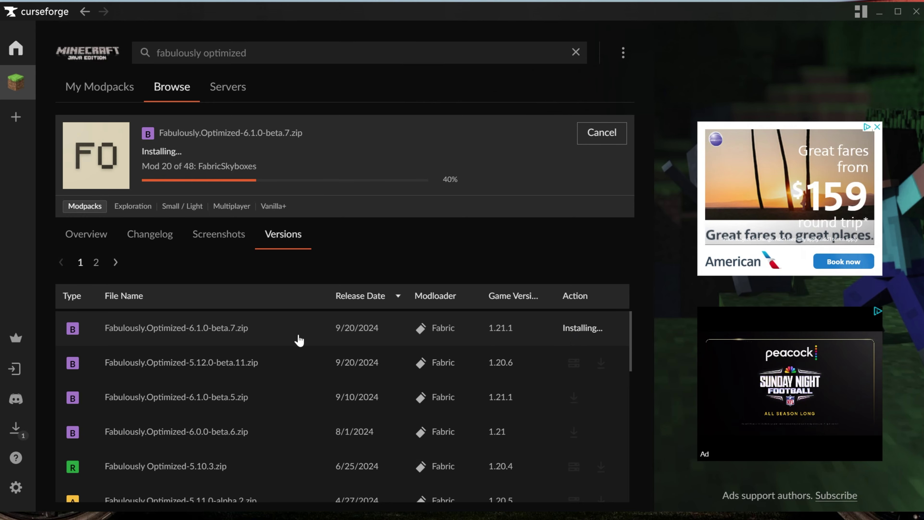
scroll(262, 402, down, 3)
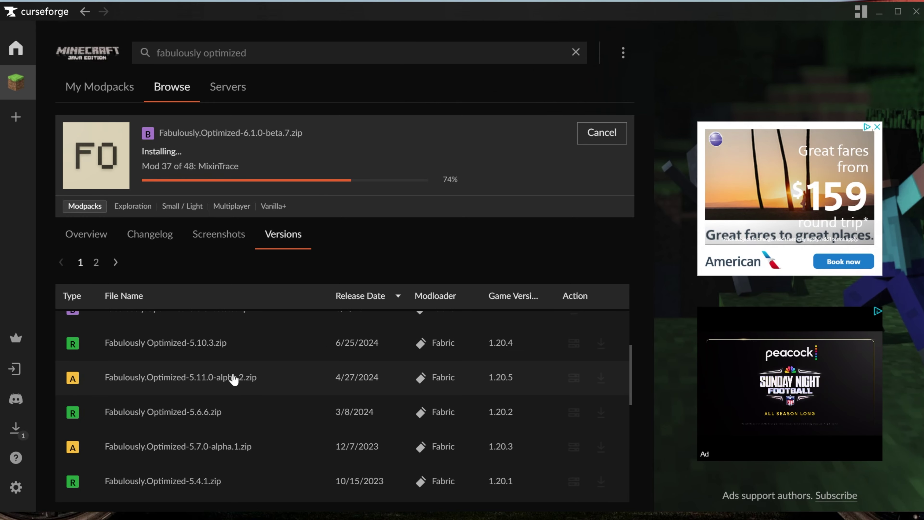
scroll(340, 383, up, 3)
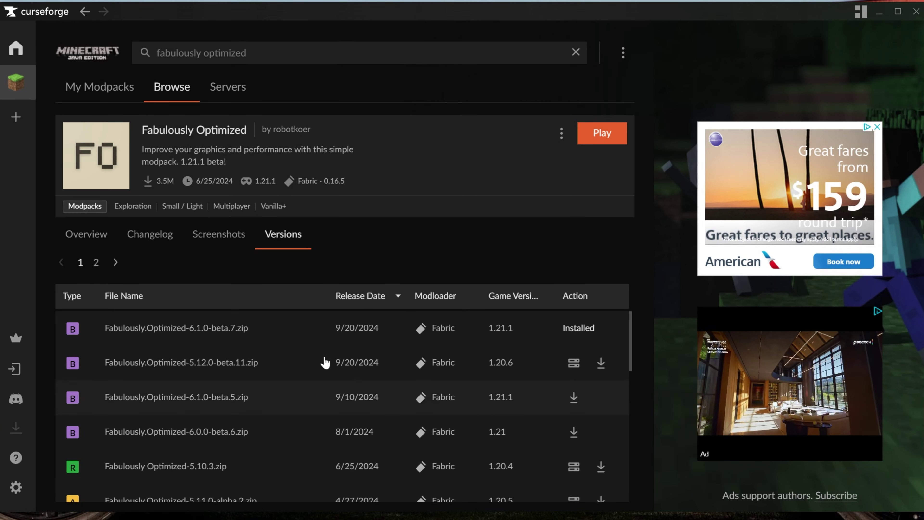
Launch the 6.1.0-beta.7 version of Fabulously Optimized from the installed modpacks.
click(86, 87)
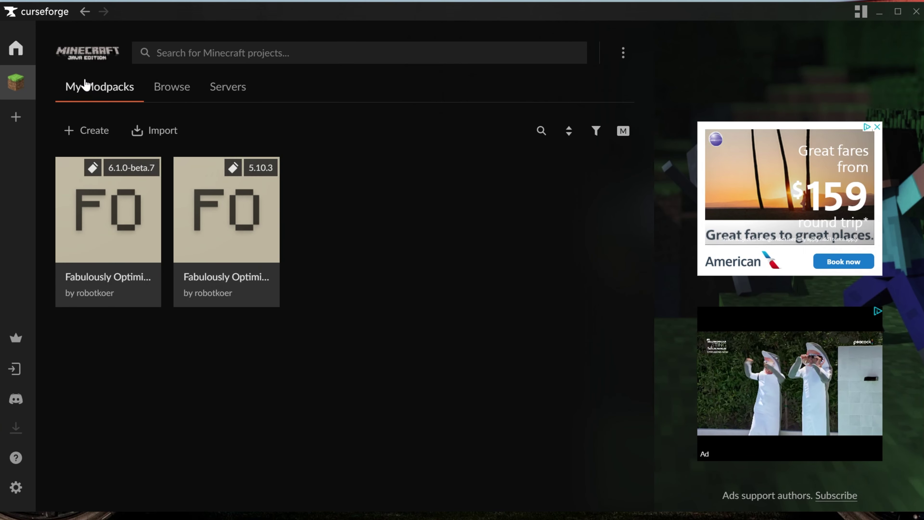
mouse_move(109, 192)
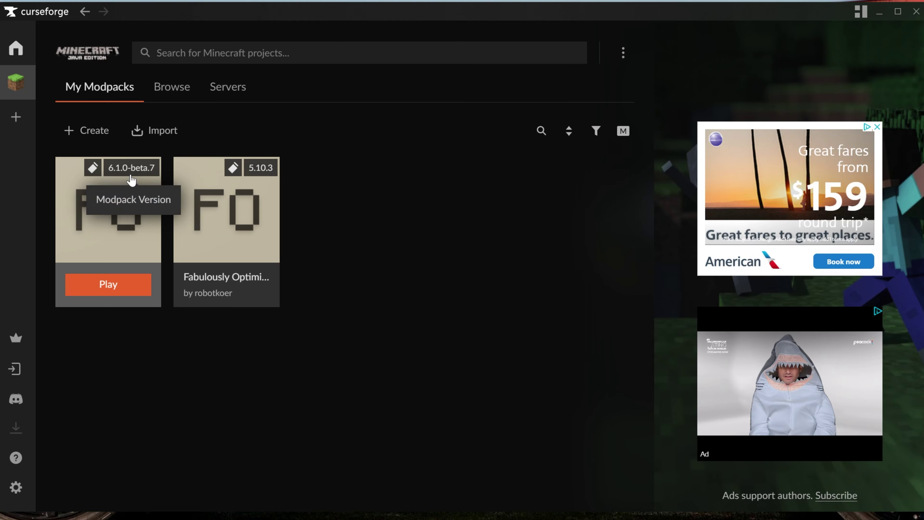
mouse_move(217, 217)
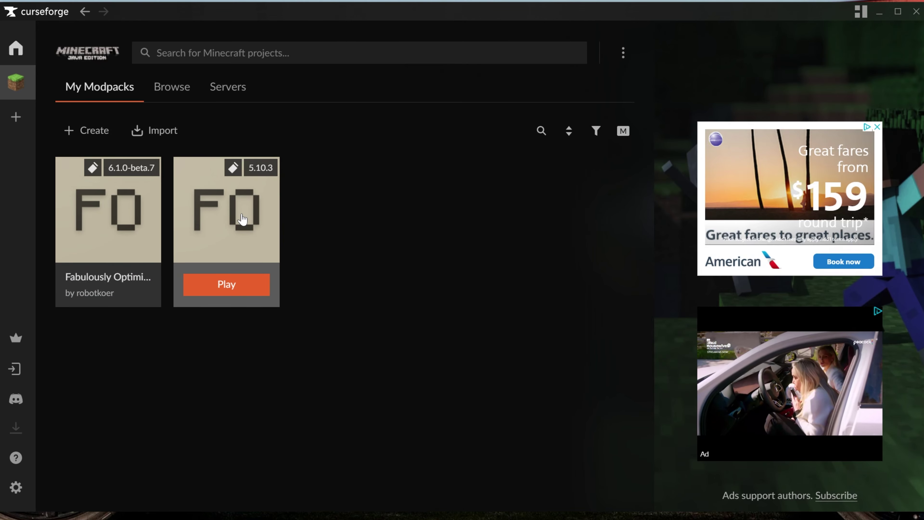
mouse_move(120, 263)
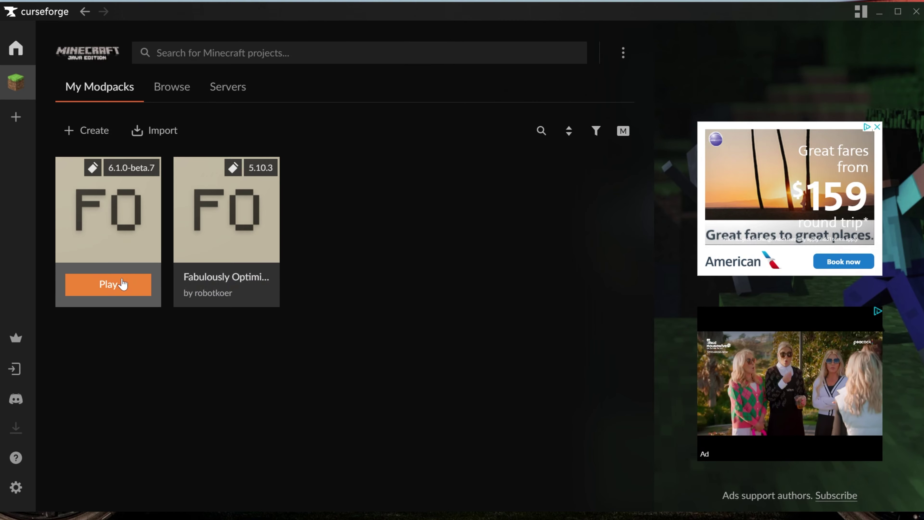
click(110, 285)
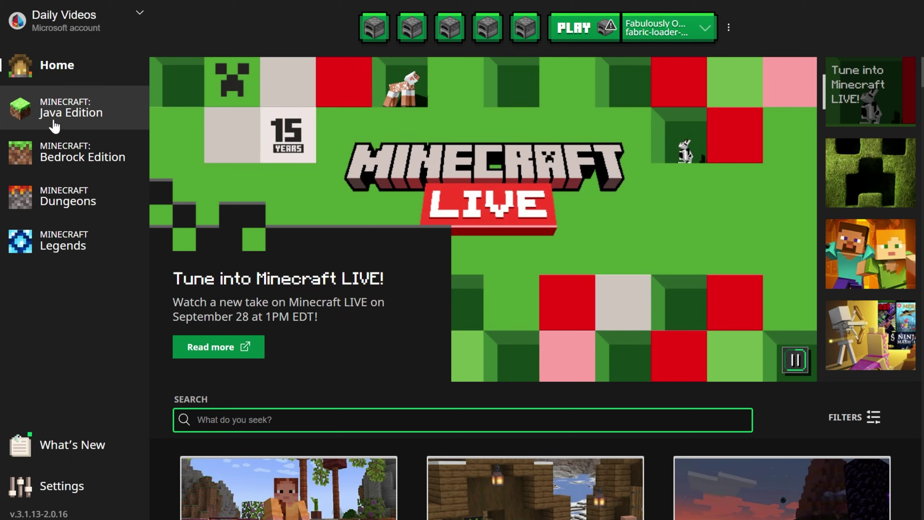
Start Minecraft: Java Edition with the Fabulously Optimized (1) installation from the Minecraft Launcher.
click(54, 125)
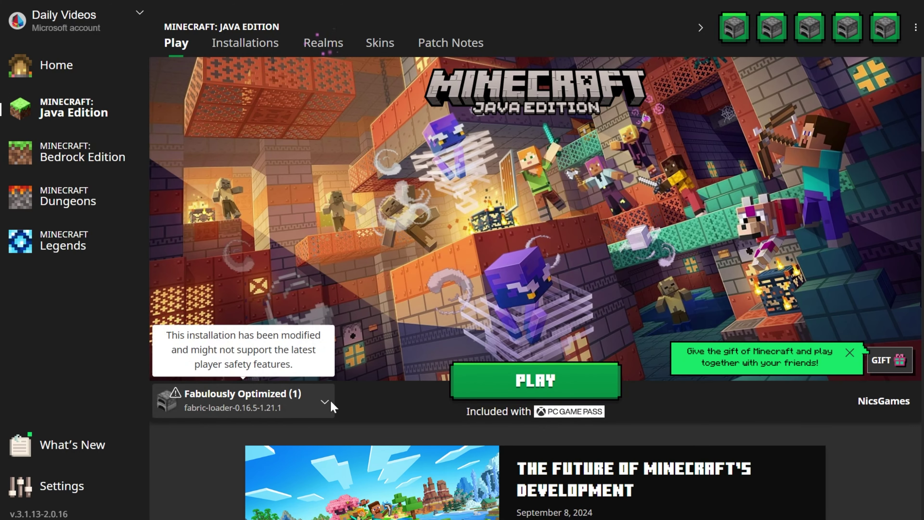
click(479, 380)
click(617, 340)
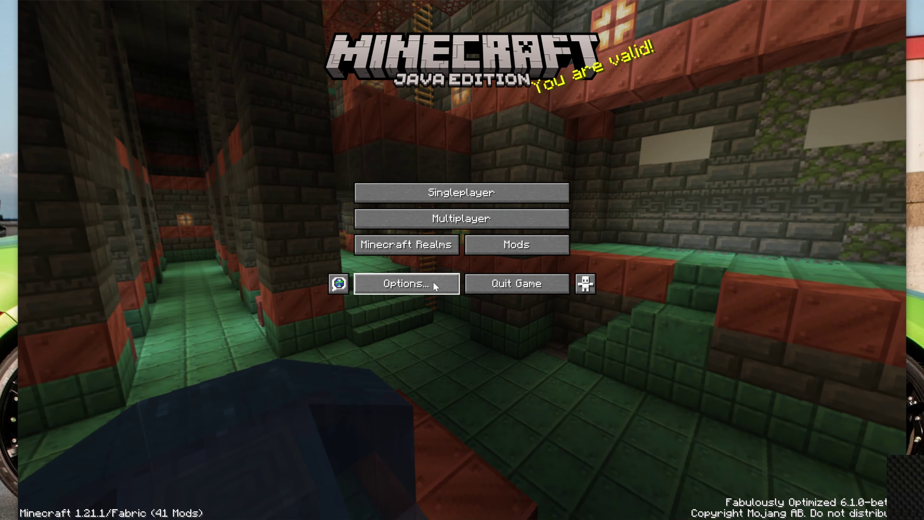
Examine the game's video settings and the Shader Packs screen, and return to the title screen.
click(433, 283)
click(371, 135)
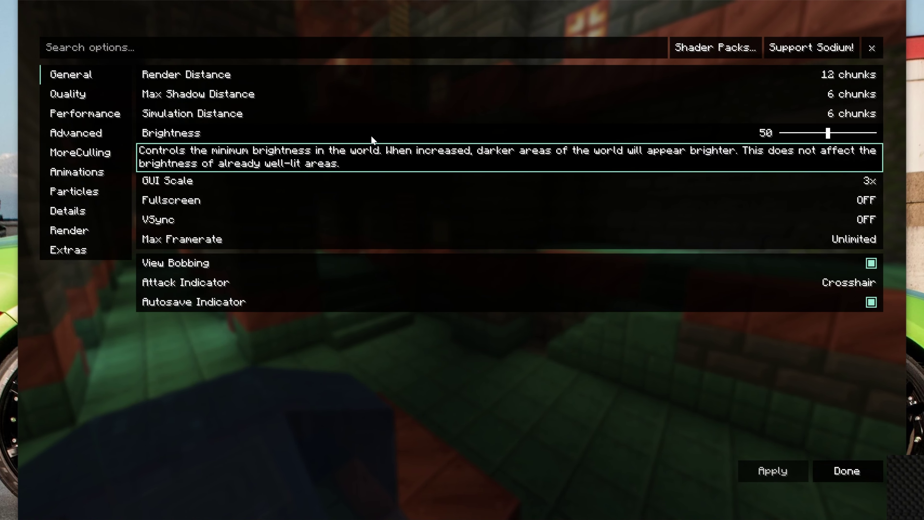
click(732, 48)
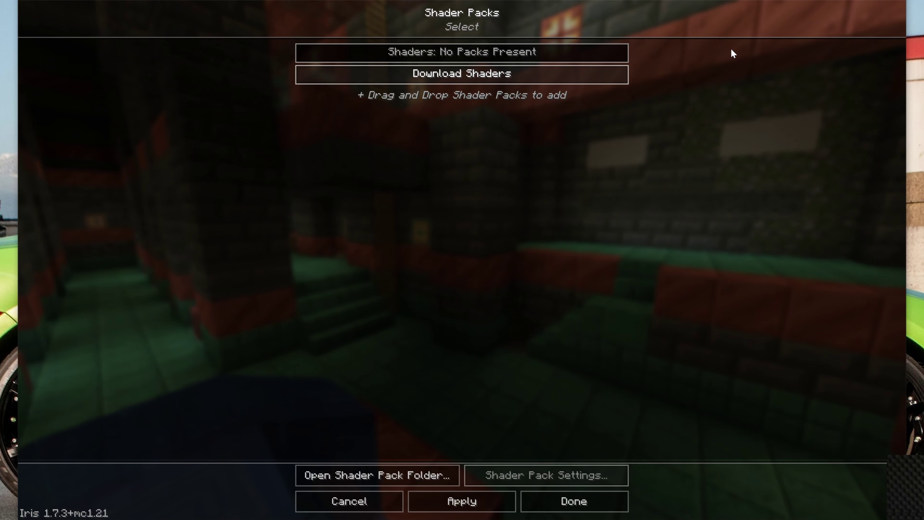
click(596, 491)
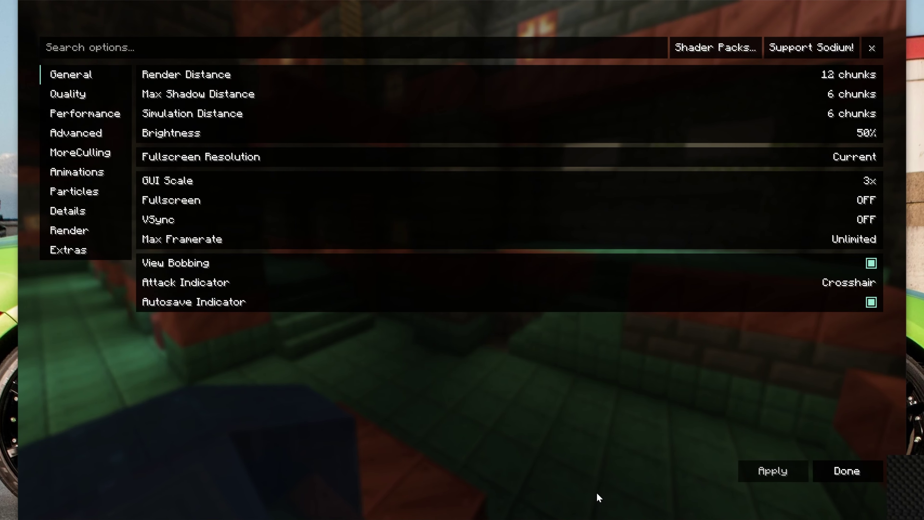
click(829, 474)
click(512, 505)
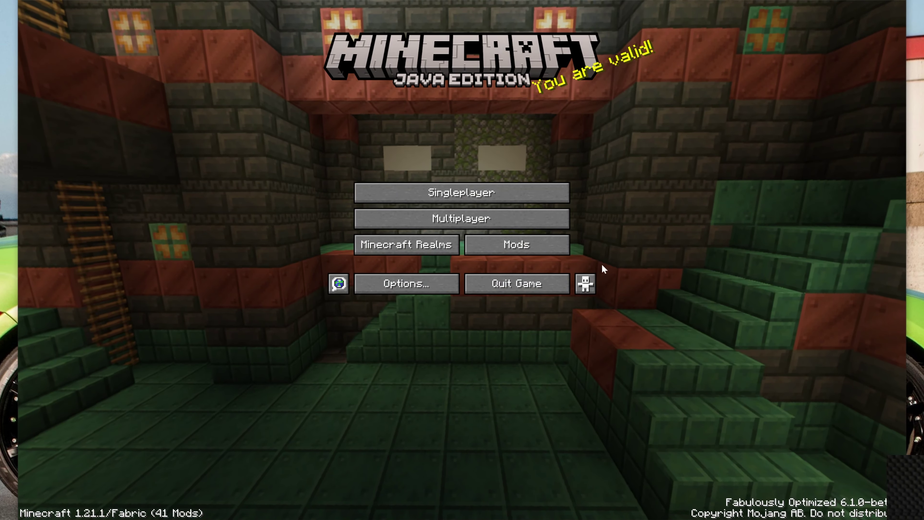
Join the SimpleGameHosting.com multiplayer server and walk along the village paths past the fenced crop farm.
click(569, 219)
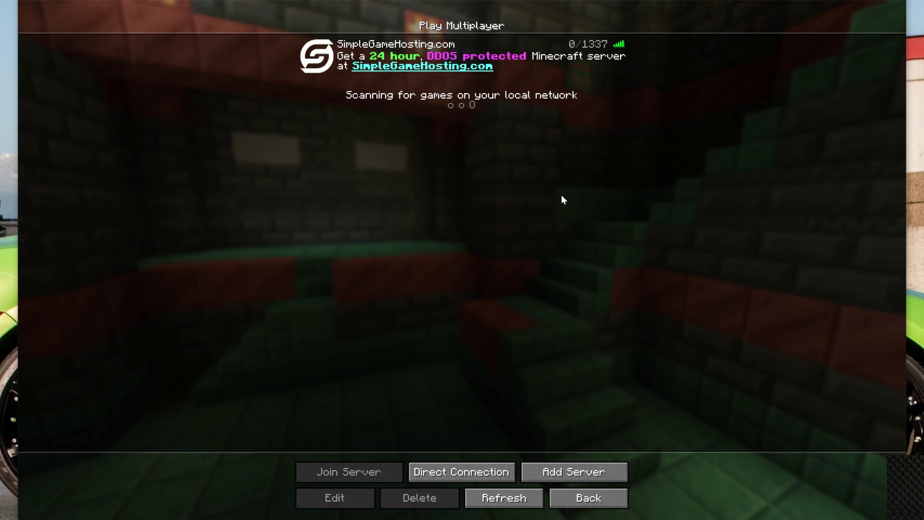
double_click(402, 58)
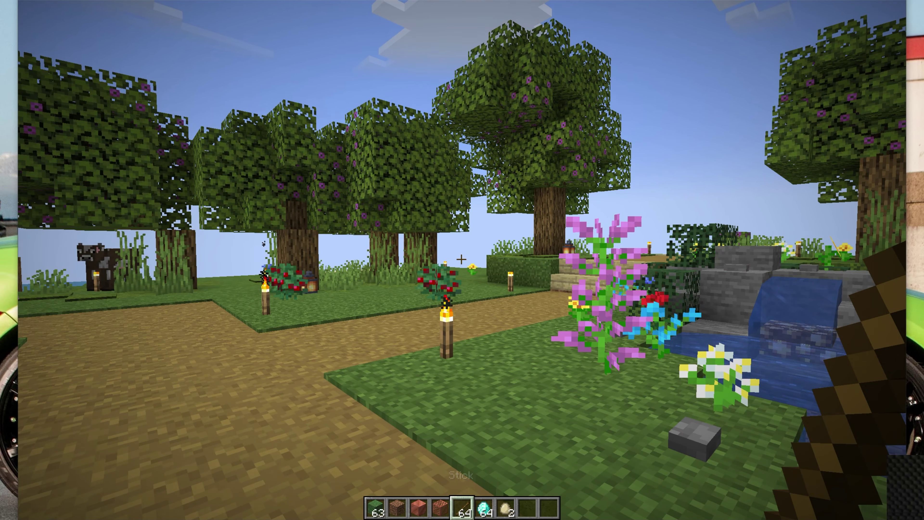
key(w)
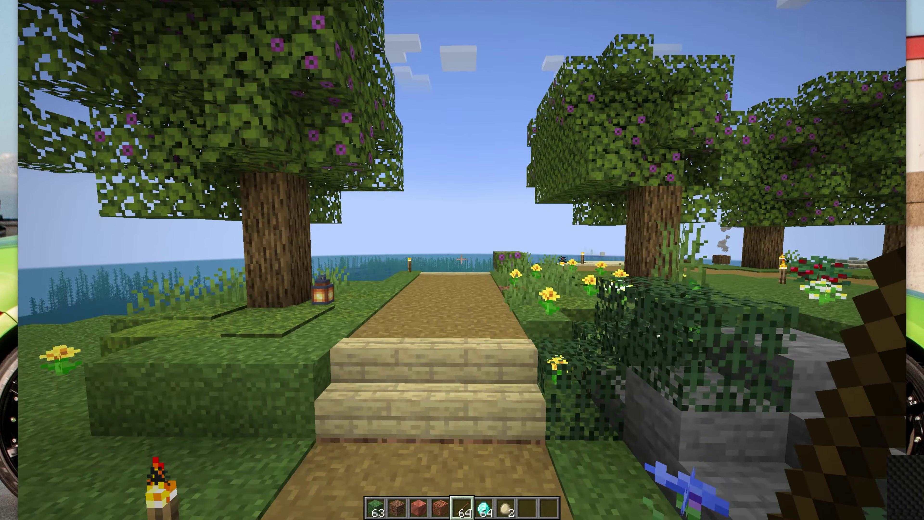
key(w)
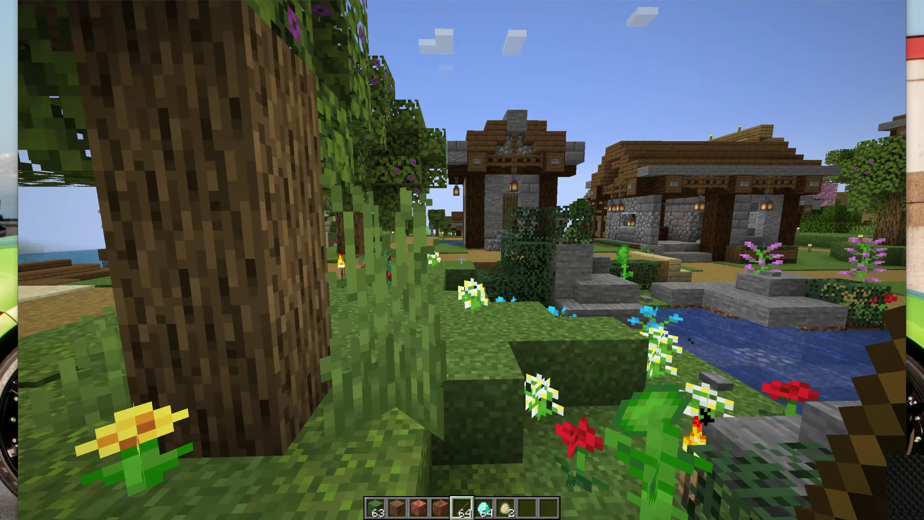
key(w)
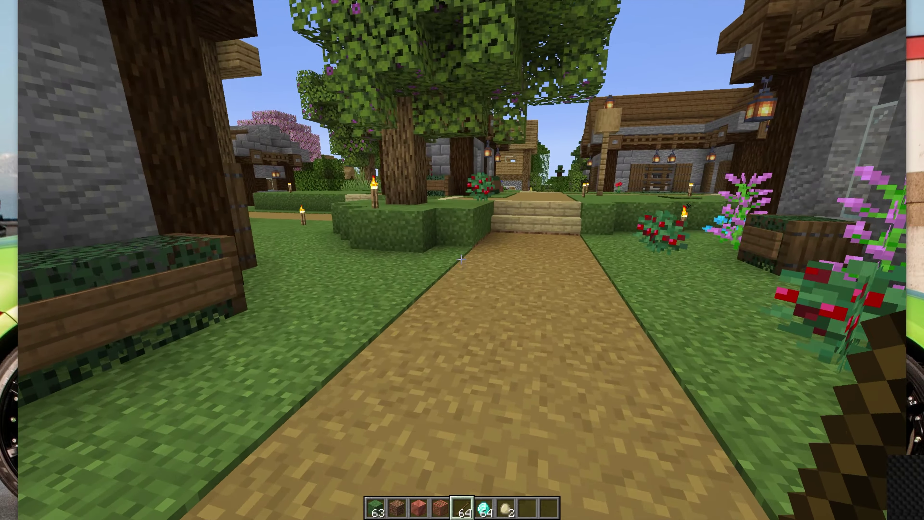
key(F3)
key(w)
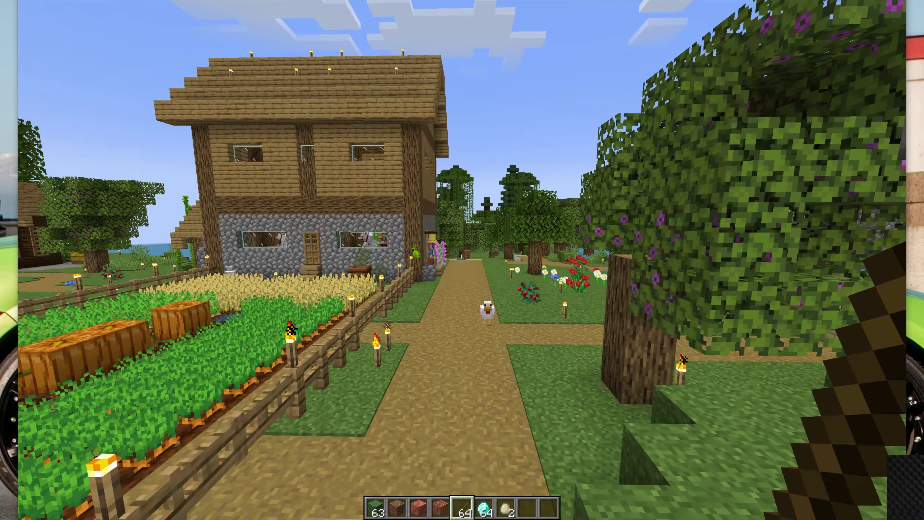
key(w)
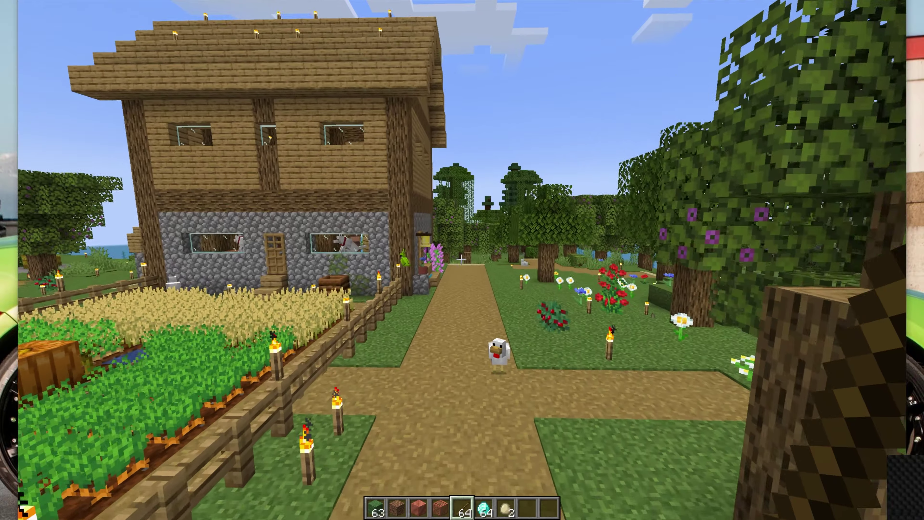
key(a)
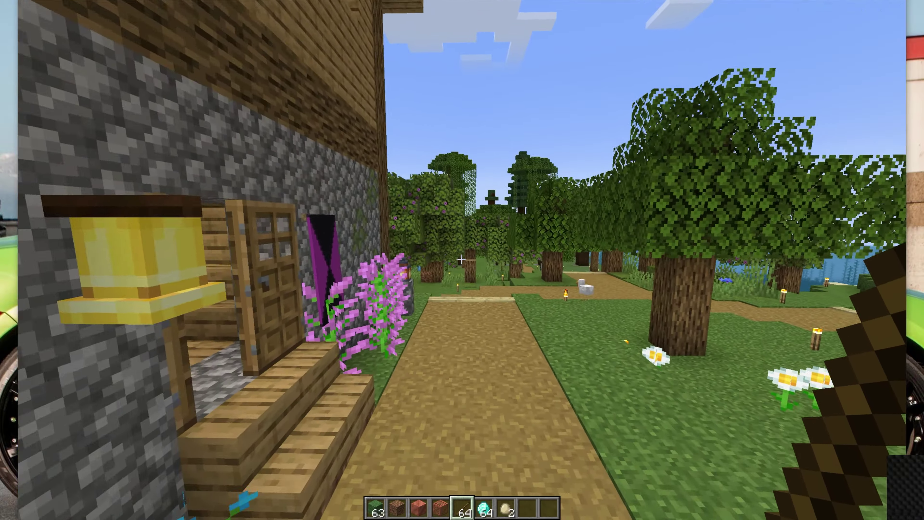